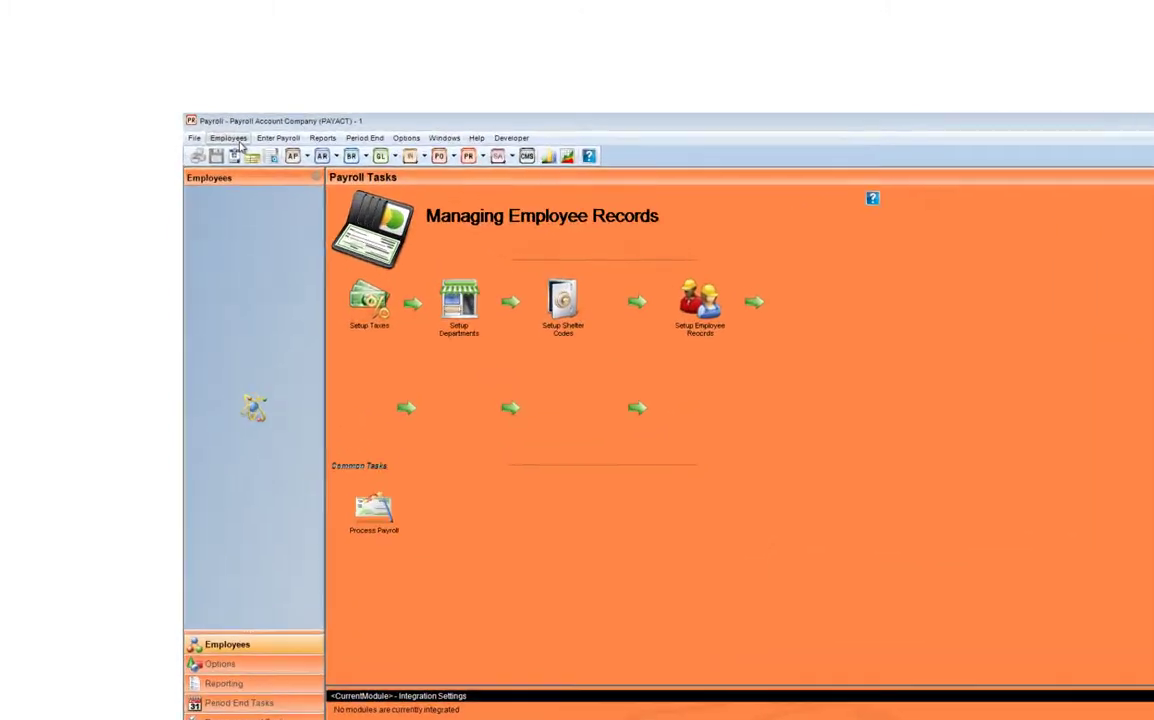
# Open a blank Employee Management form from the Employees menu.
pyautogui.click(216, 131)
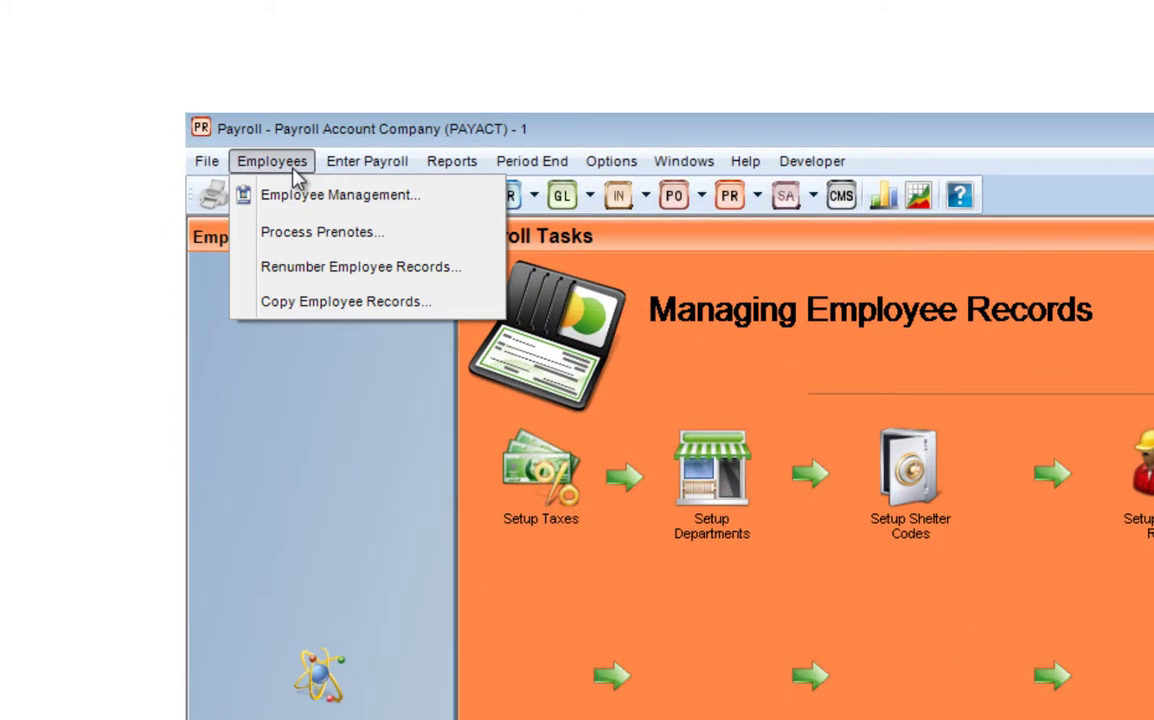
pyautogui.click(343, 207)
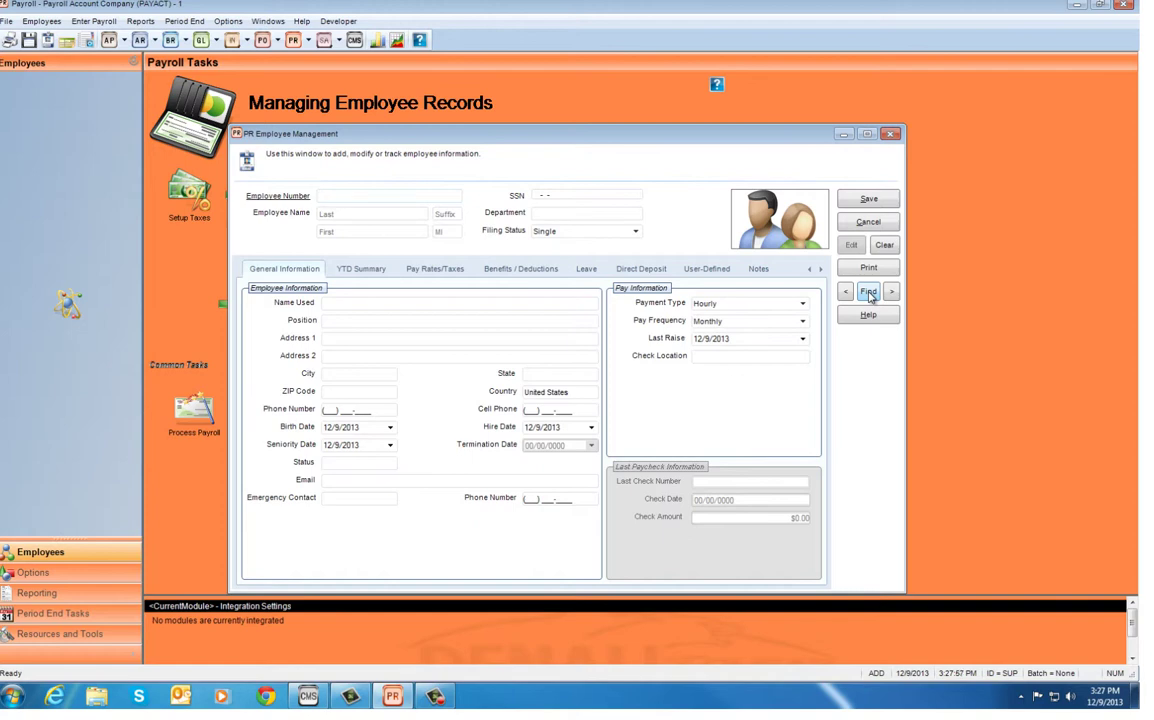
# Filter the employee lookup by last name and load the matching employee's record.
pyautogui.click(869, 293)
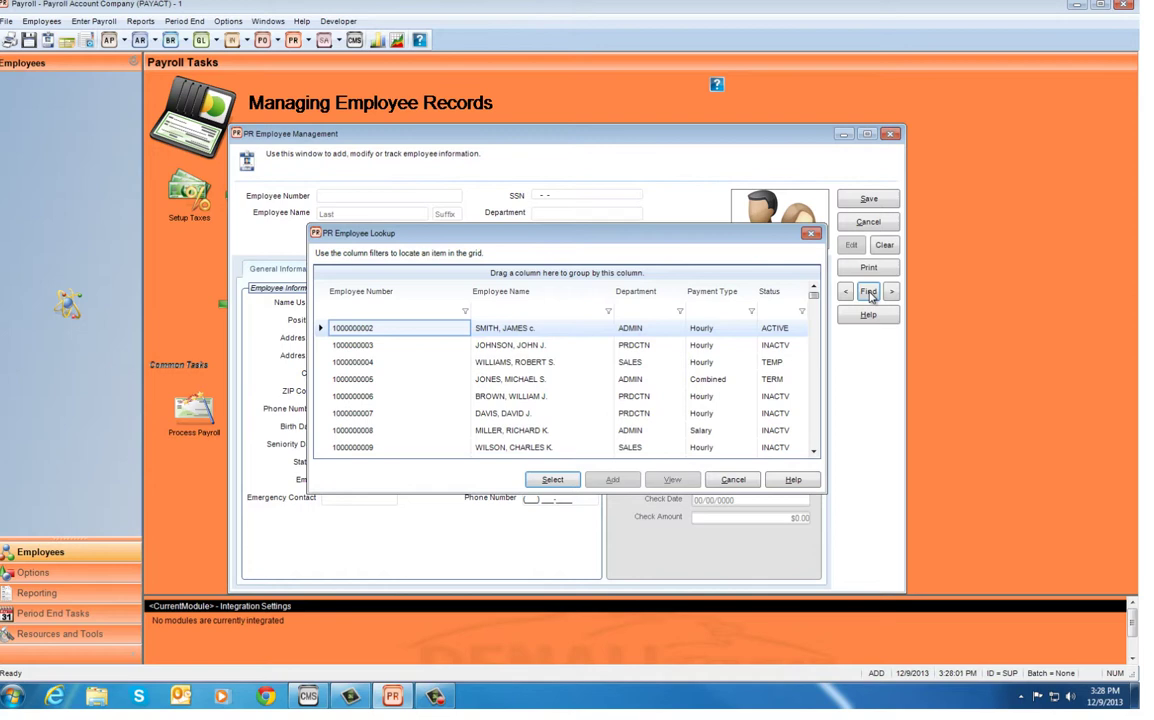
pyautogui.click(608, 311)
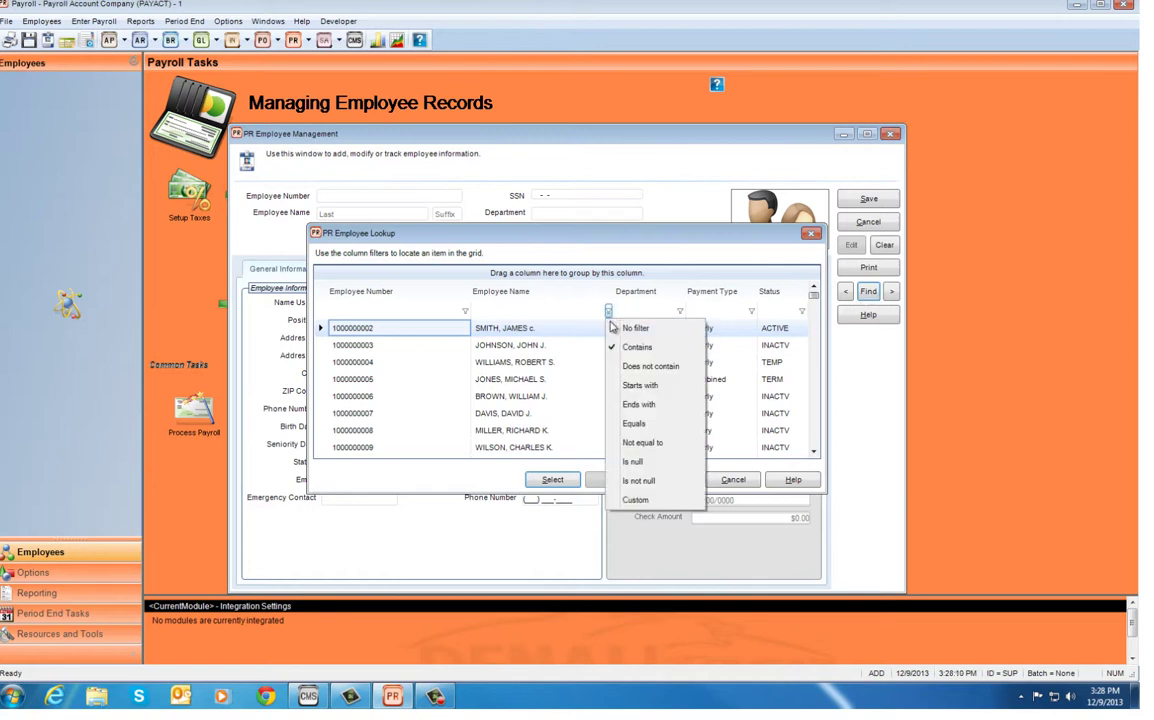
pyautogui.click(562, 319)
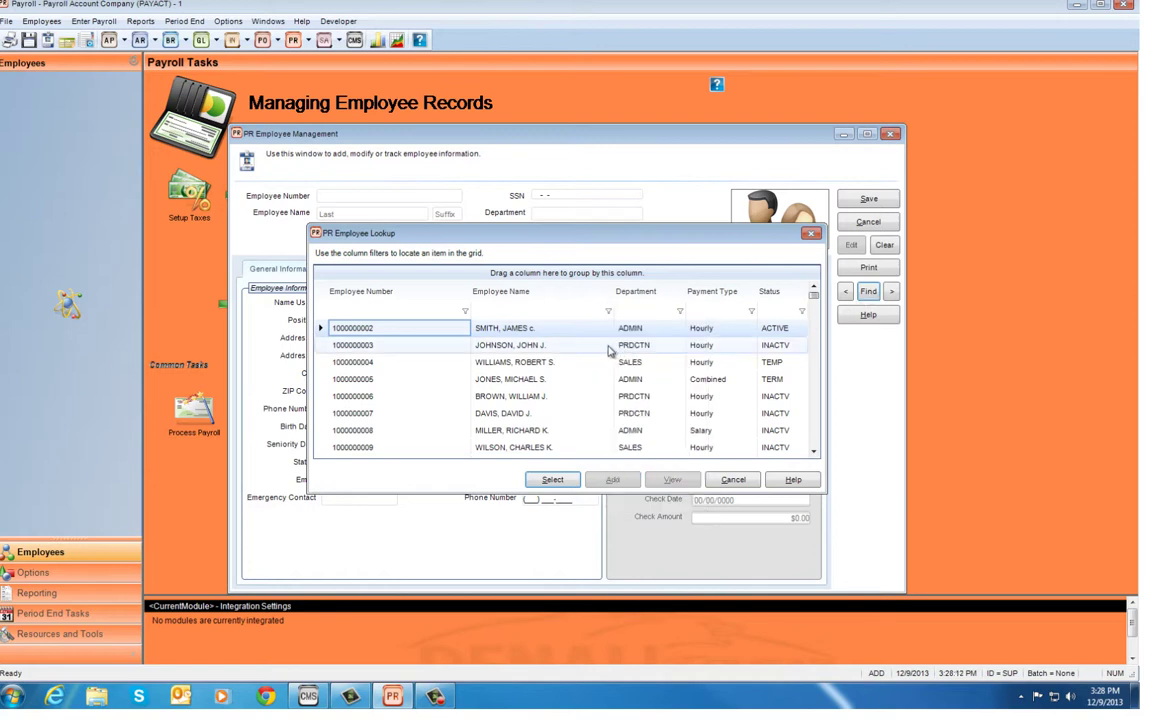
pyautogui.click(547, 311)
pyautogui.write('smi')
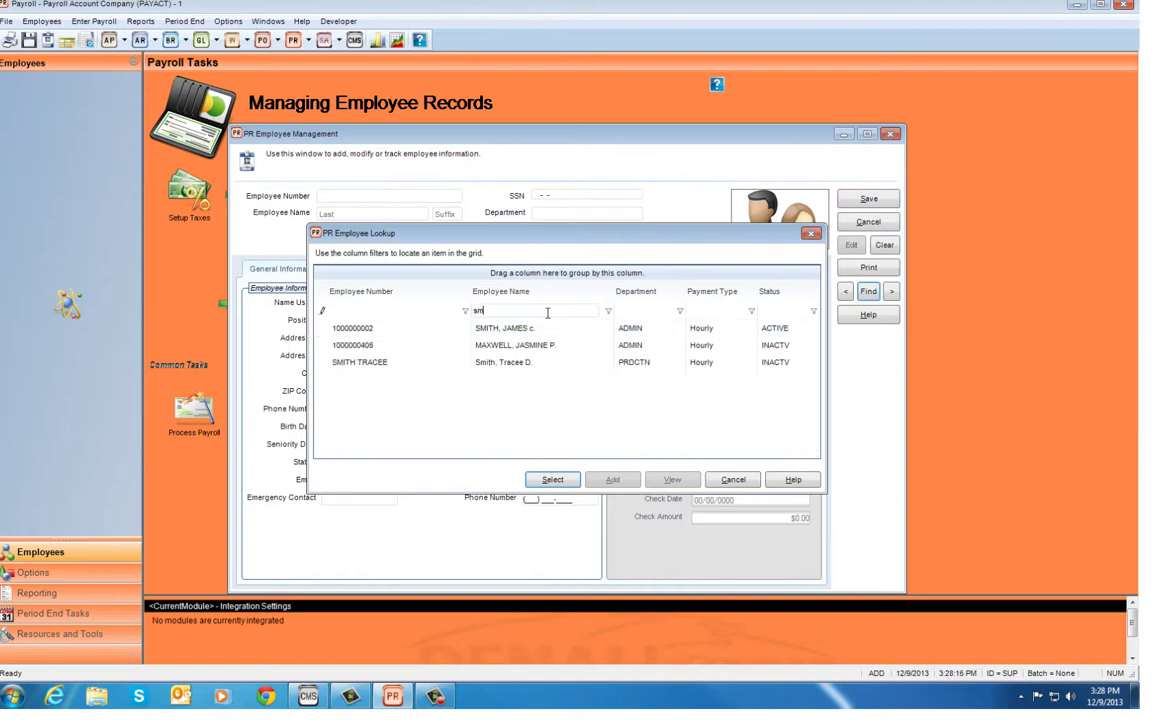
pyautogui.write('th')
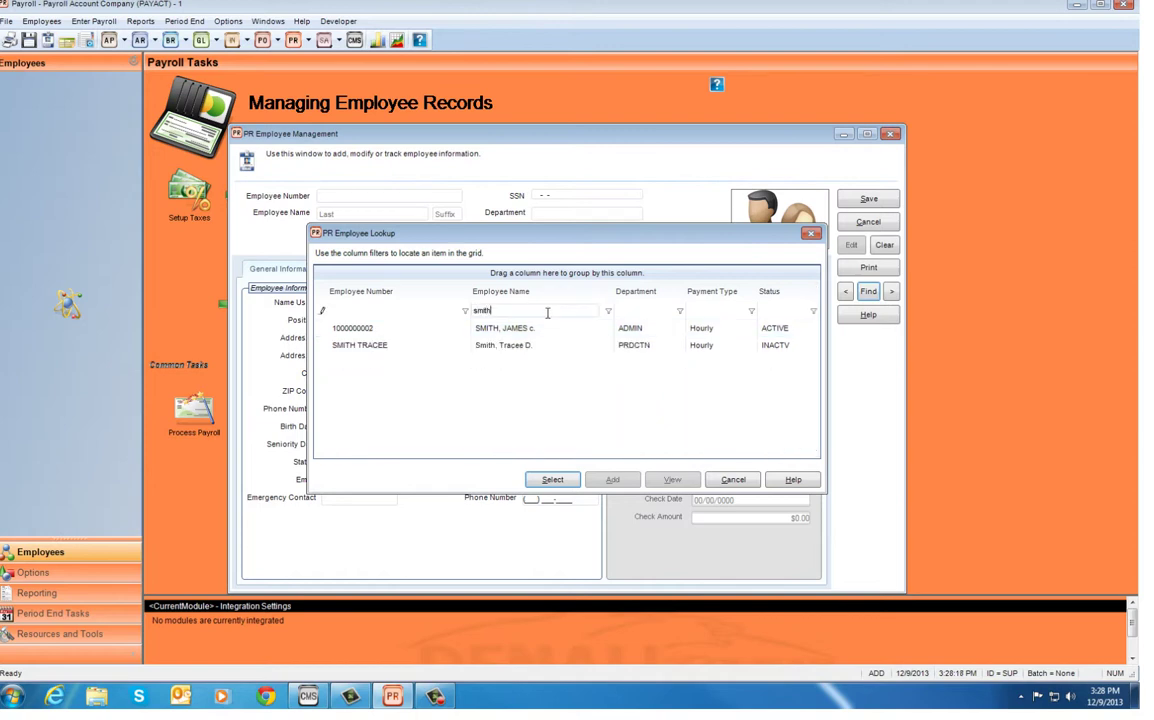
pyautogui.click(518, 333)
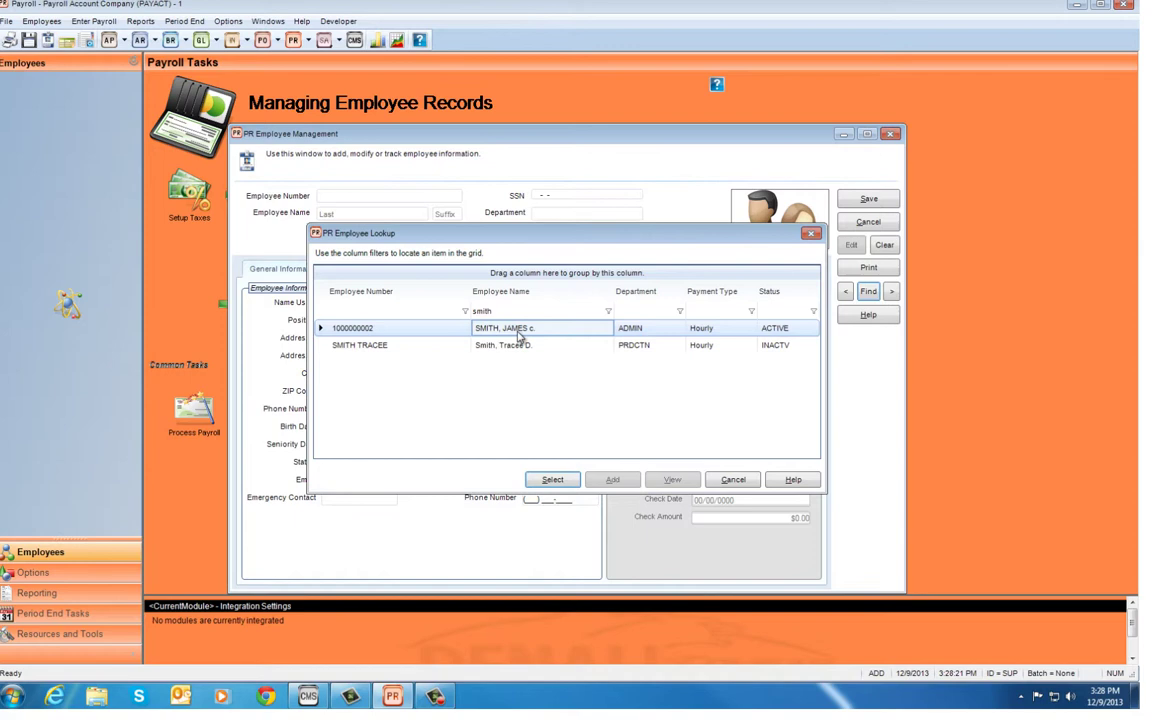
pyautogui.click(551, 480)
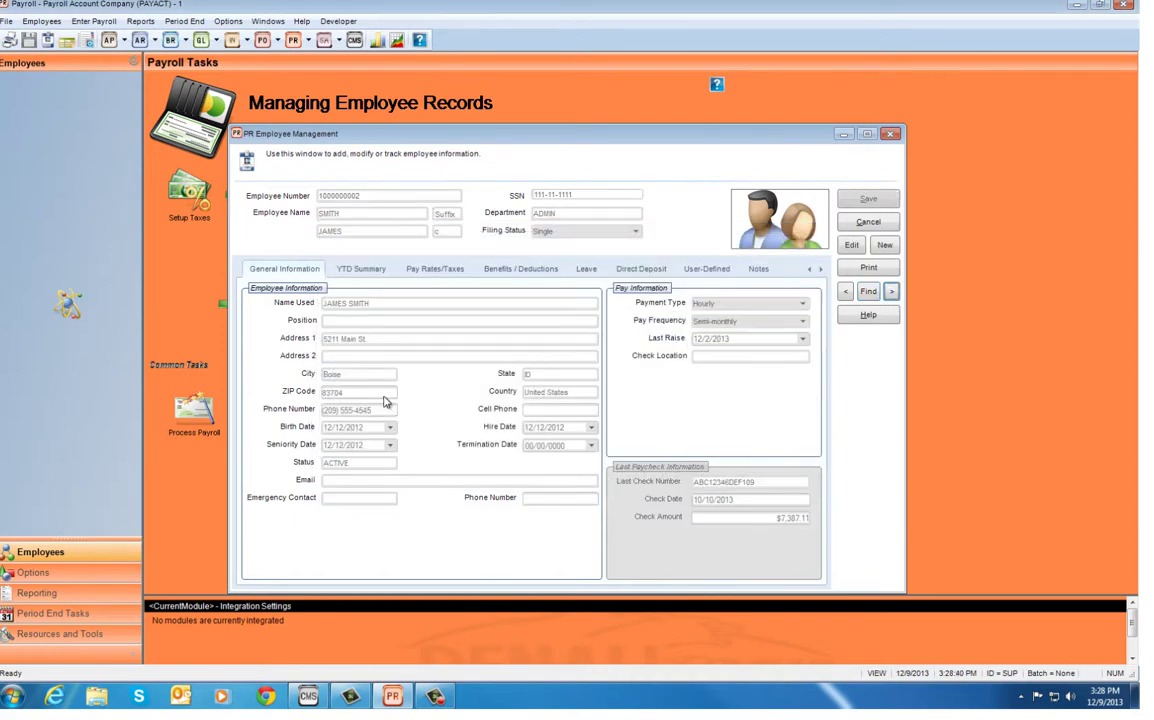
# Put the employee record into edit mode, keeping the payment type as Hourly.
pyautogui.click(851, 245)
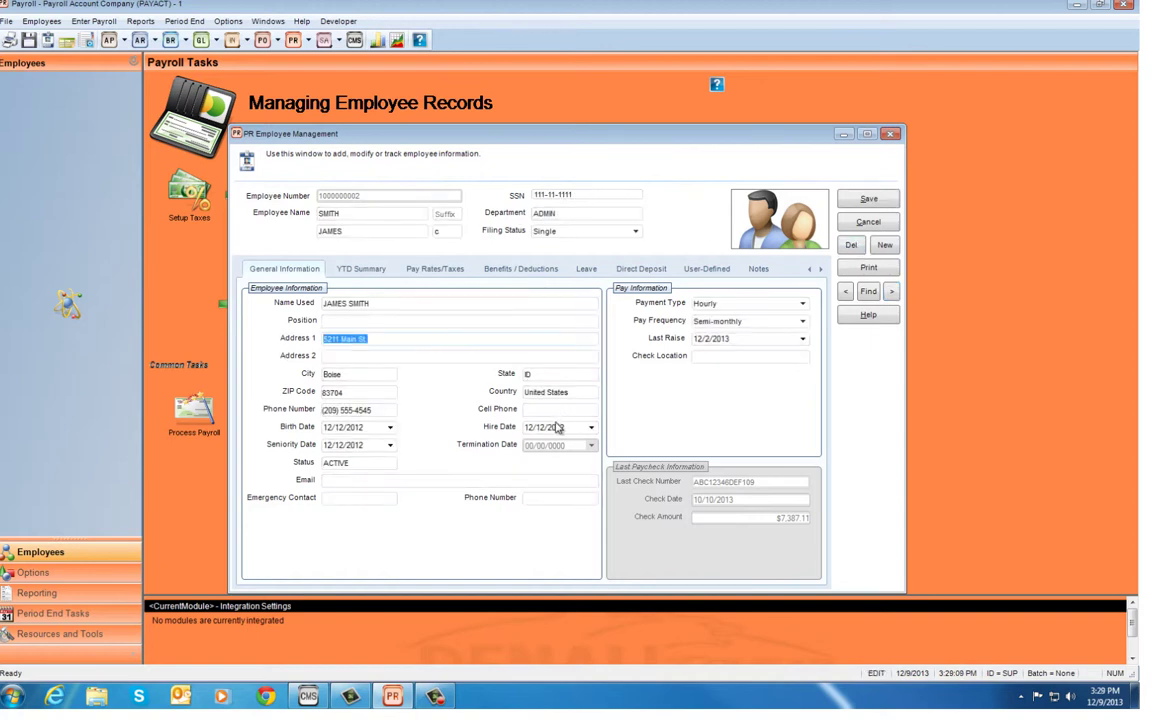
pyautogui.click(760, 304)
pyautogui.click(760, 307)
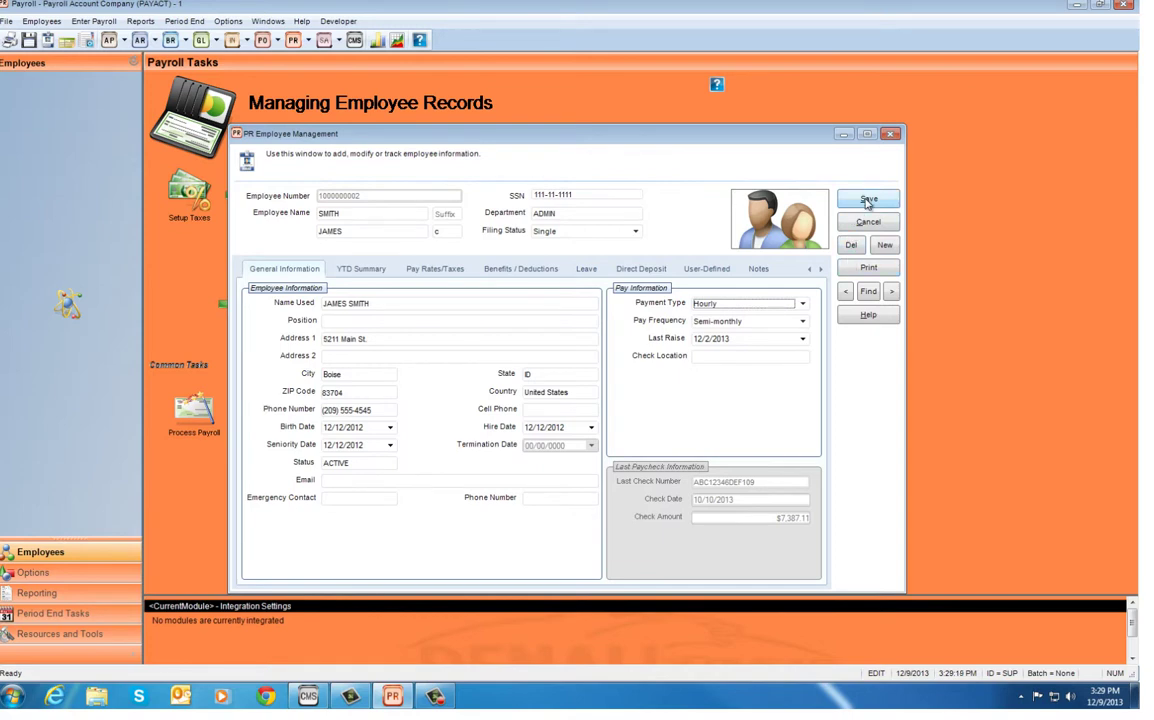
# Show the YTD Summary tab and inspect the Type and Check # column filters.
pyautogui.click(362, 269)
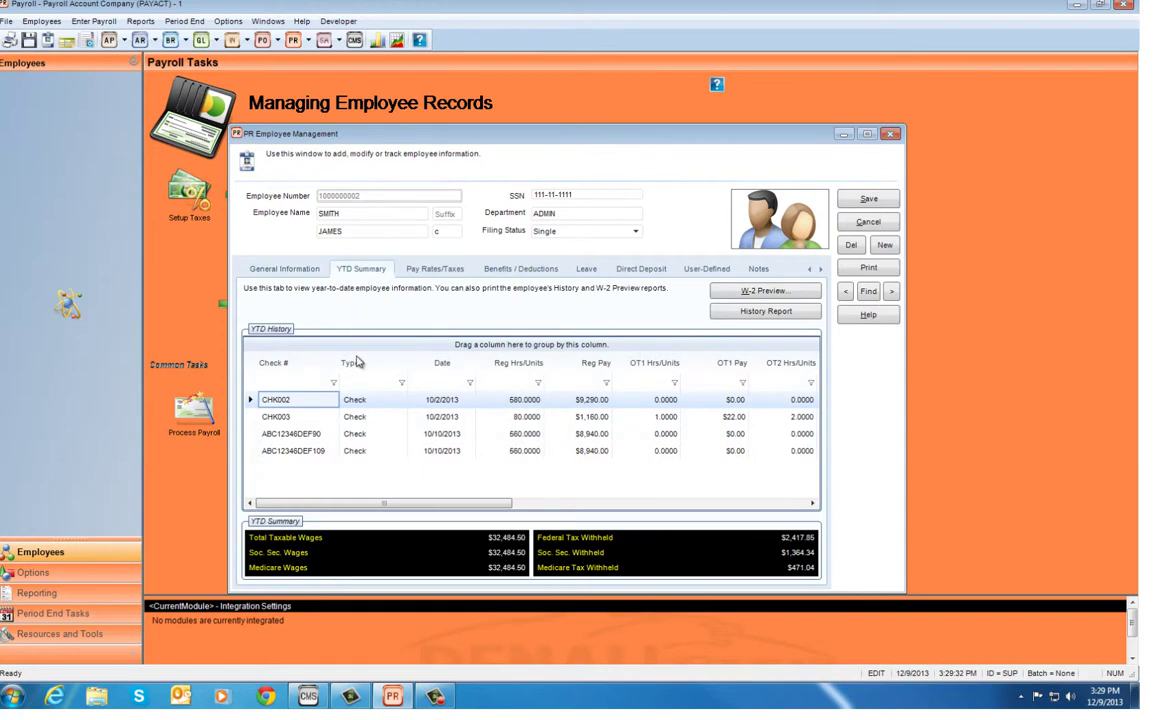
pyautogui.click(400, 384)
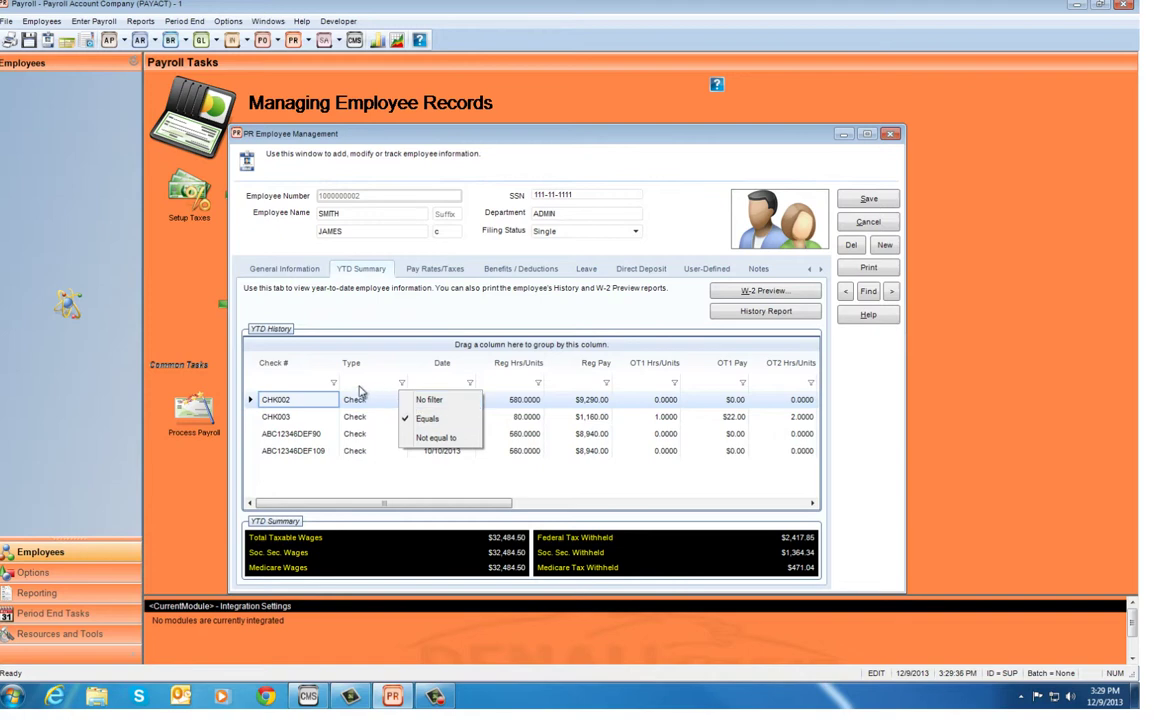
pyautogui.click(333, 383)
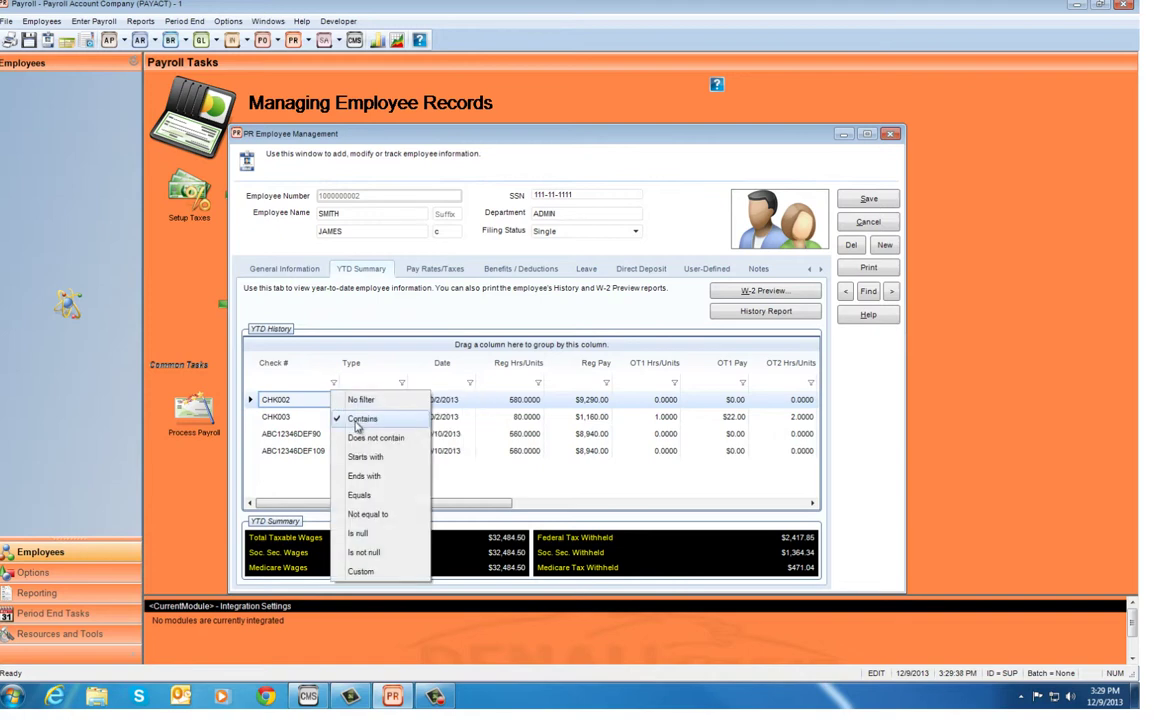
pyautogui.click(322, 386)
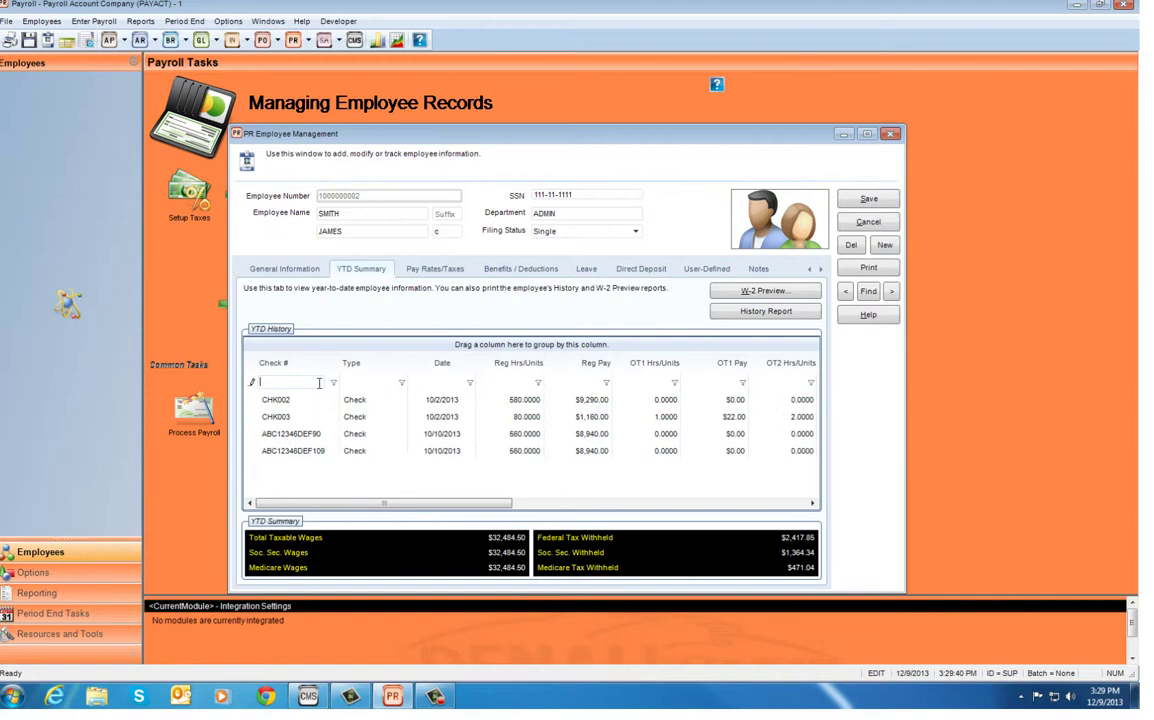
# Check the CODE1 rate's State and Local Tax codes, keeping ADA, then show Benefits / Deductions.
pyautogui.click(441, 270)
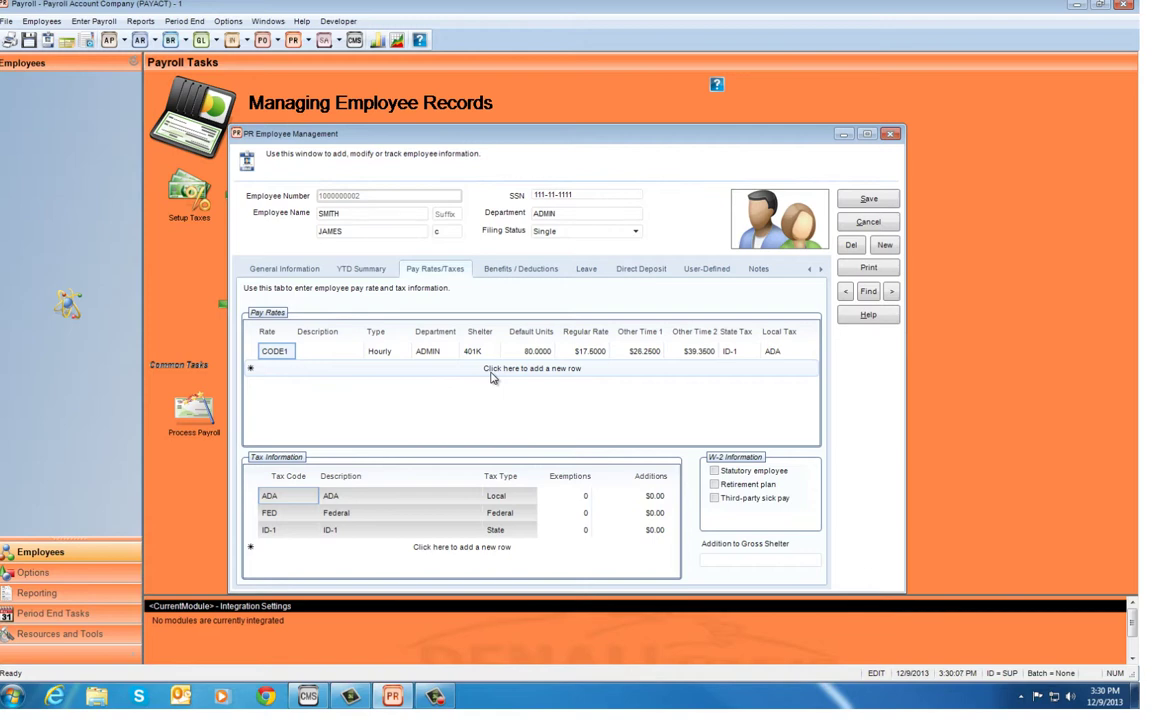
pyautogui.click(293, 354)
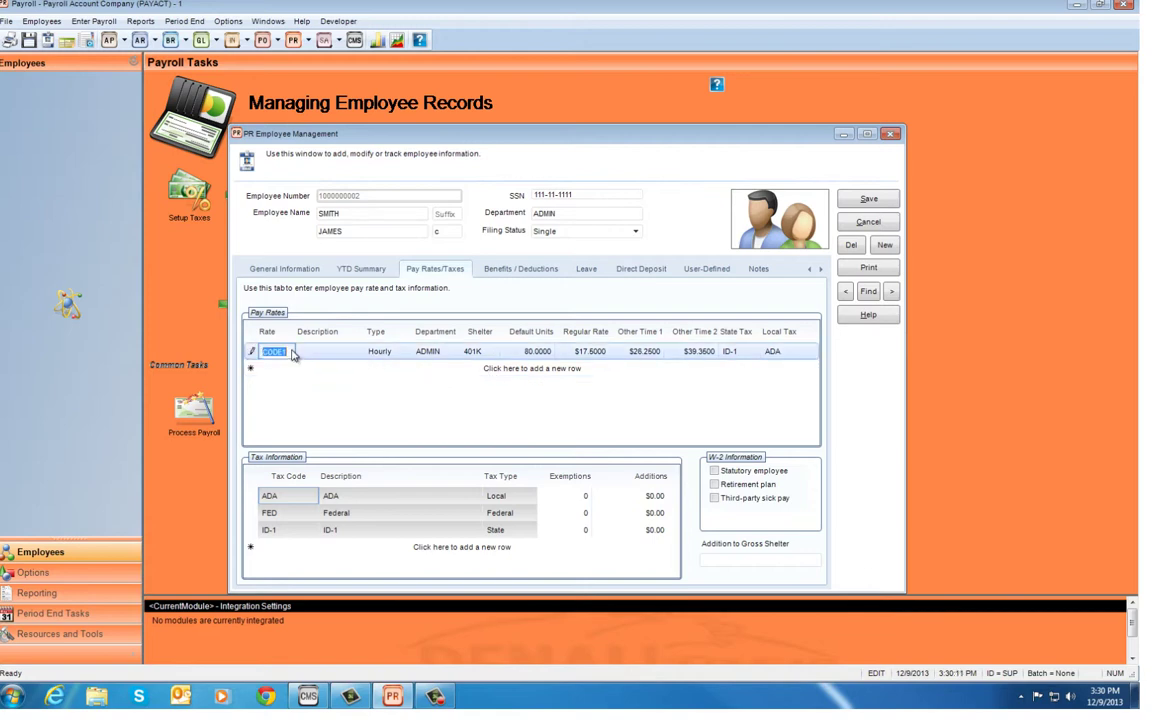
pyautogui.press('Tab')
pyautogui.press('Tab')
pyautogui.press('Tab')
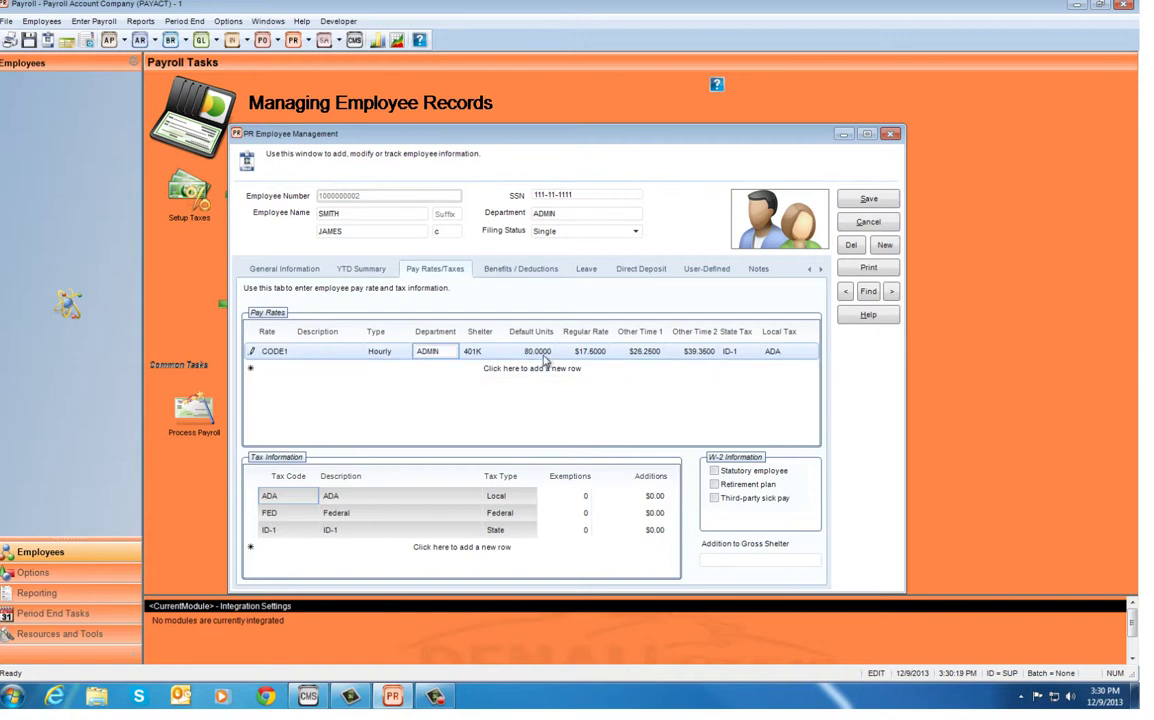
pyautogui.click(737, 355)
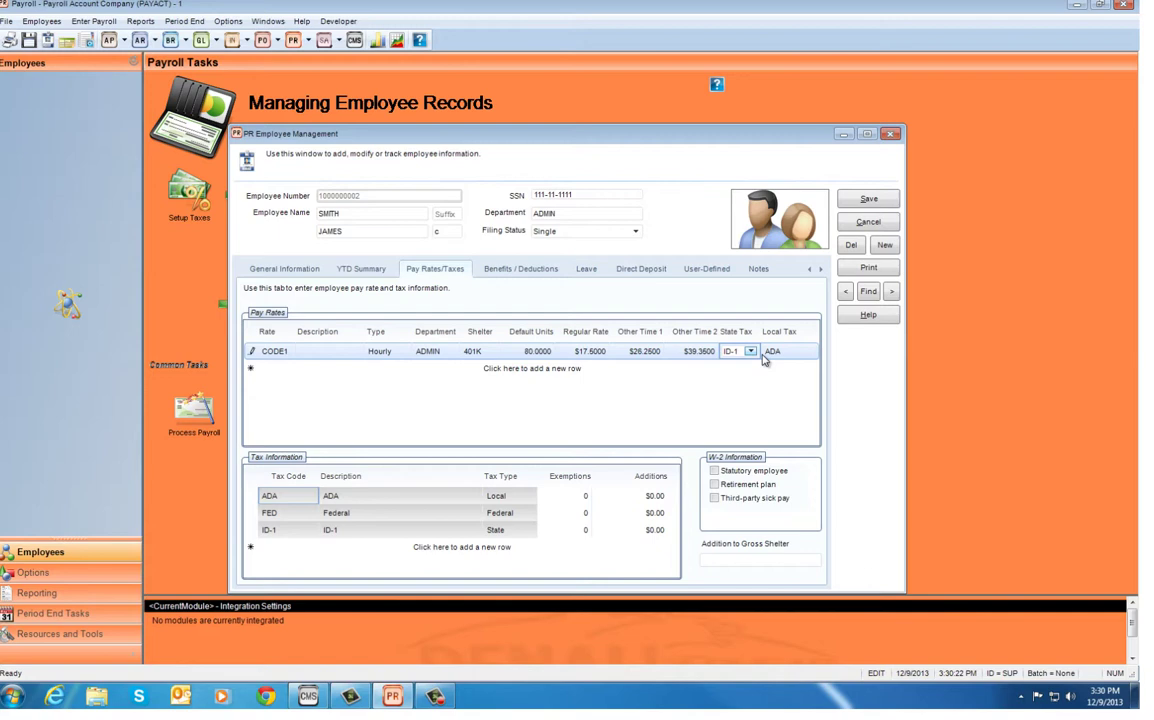
pyautogui.click(800, 355)
pyautogui.click(807, 352)
pyautogui.click(809, 355)
pyautogui.click(539, 271)
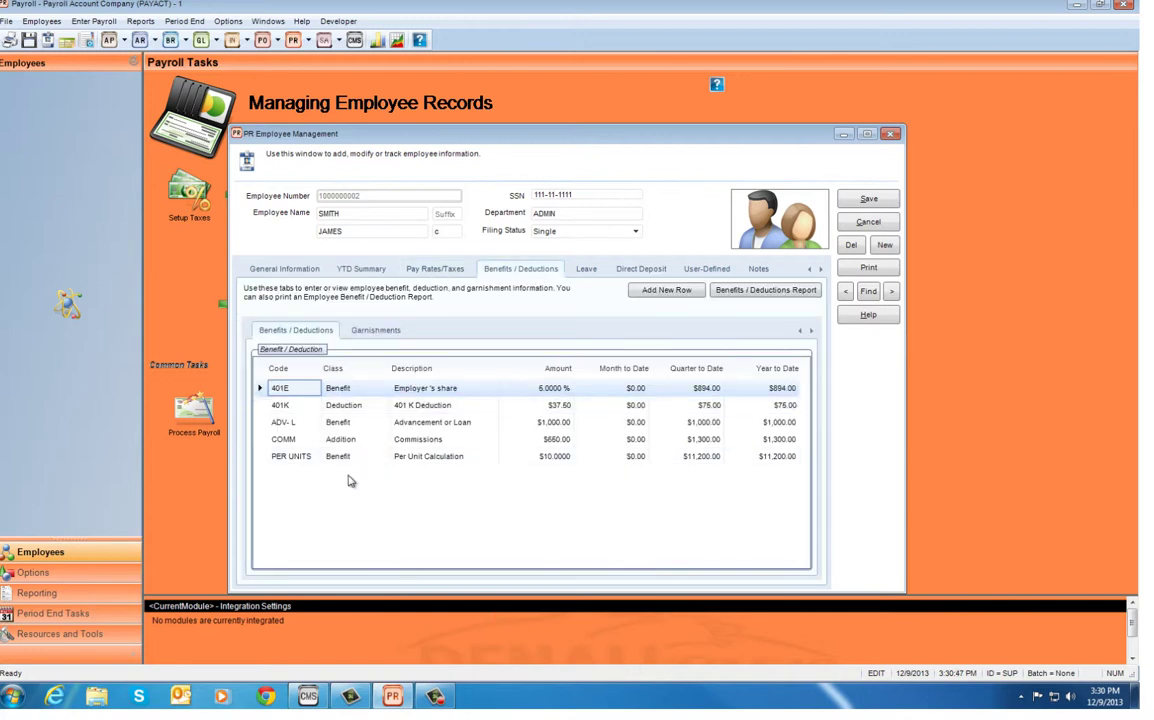
pyautogui.click(298, 404)
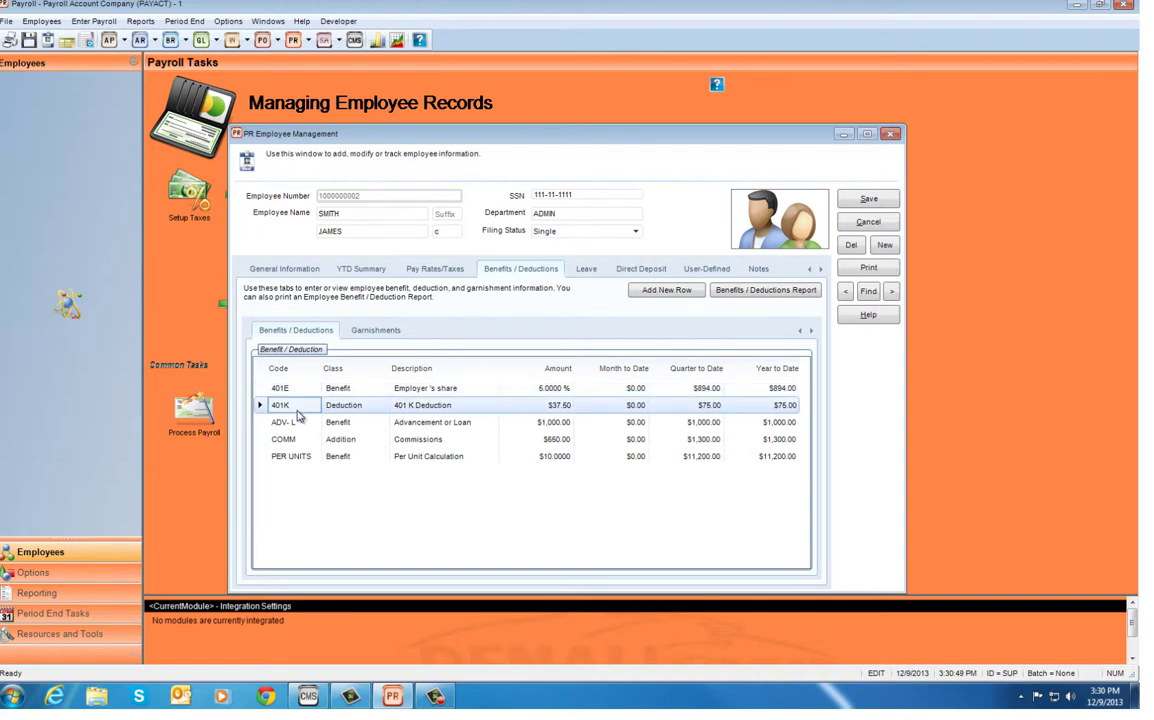
pyautogui.click(295, 428)
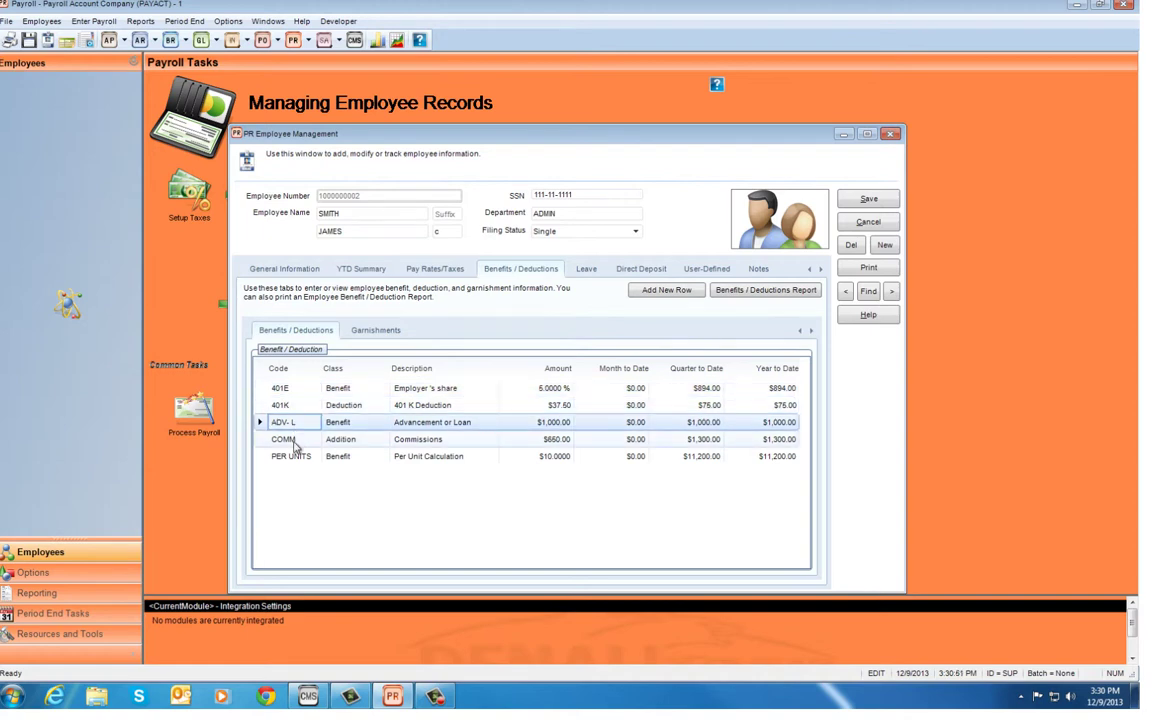
pyautogui.click(296, 441)
pyautogui.click(297, 458)
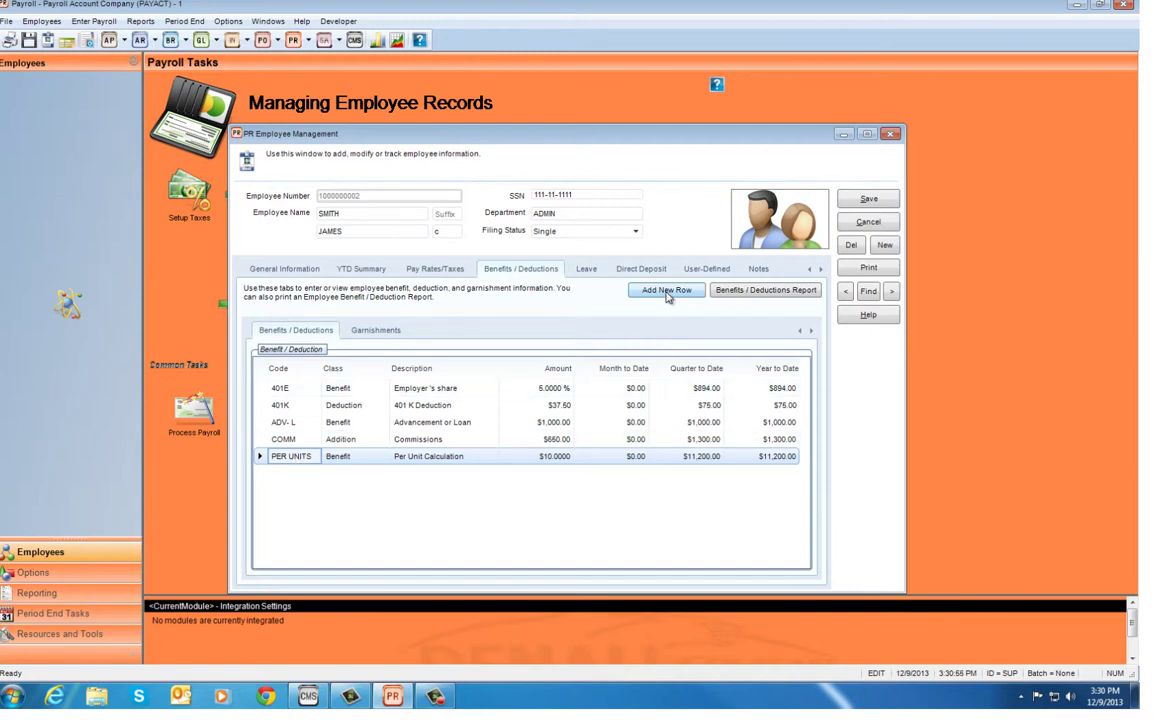
# Step through leave codes COMPNEW, HOLNEW, PTONEW and SAFE, then show Direct Deposit.
pyautogui.click(588, 271)
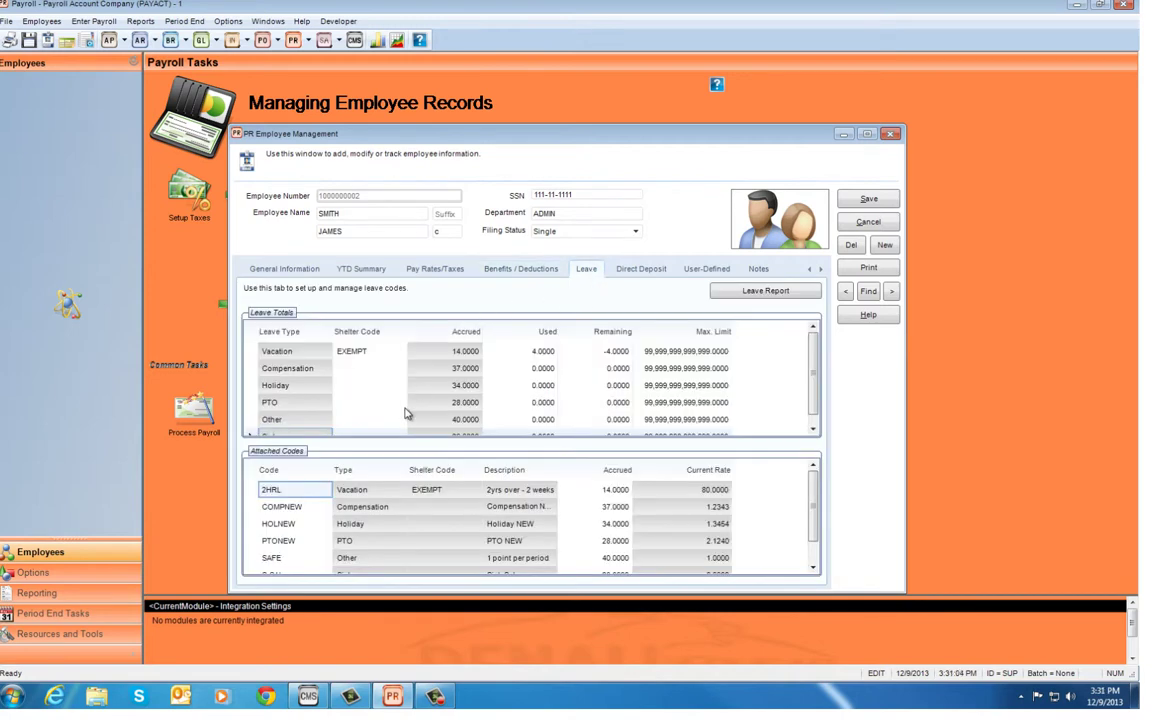
pyautogui.click(307, 510)
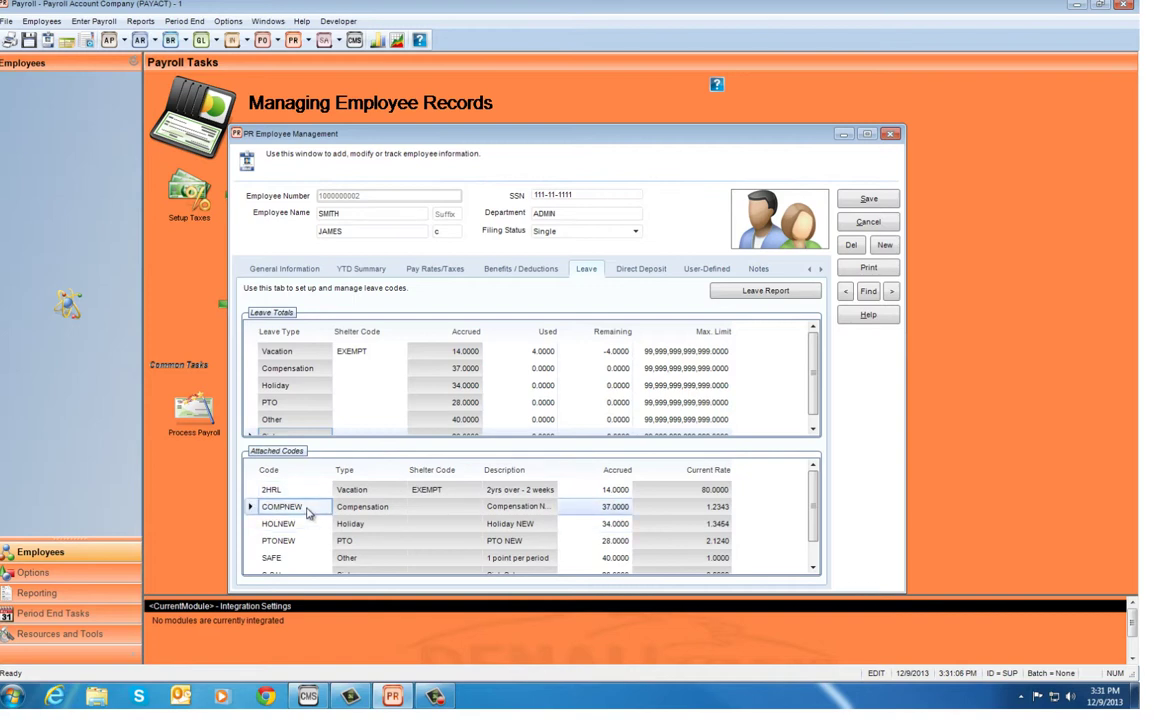
pyautogui.click(309, 525)
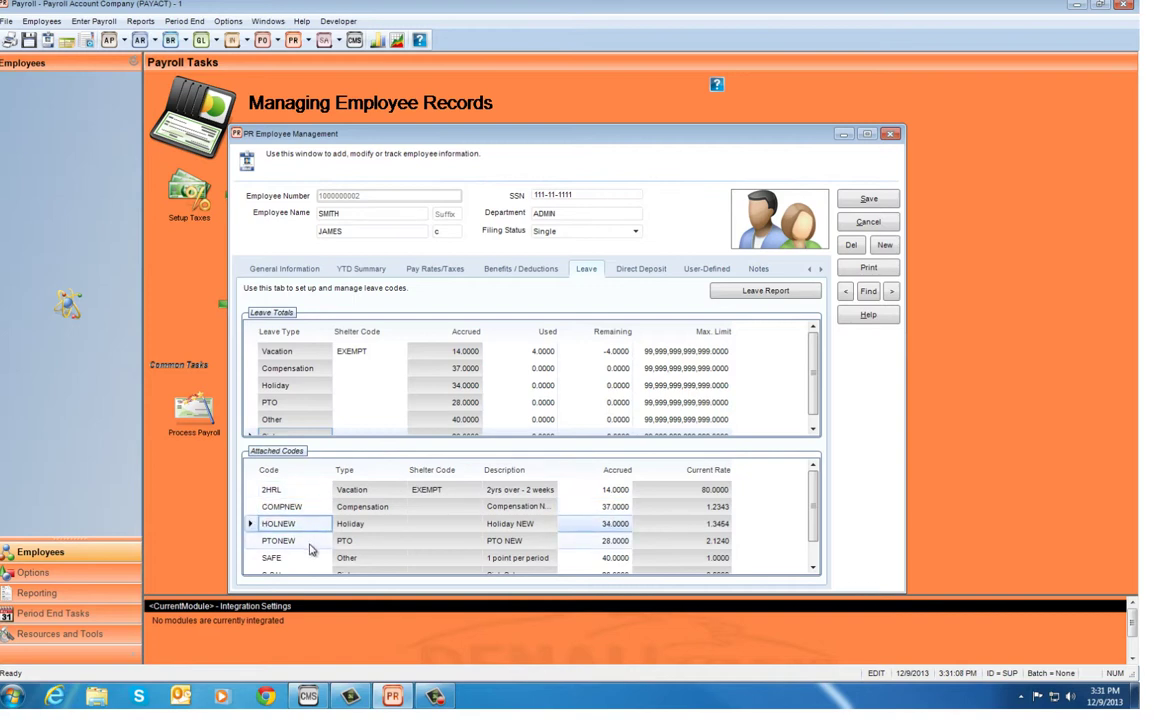
pyautogui.click(310, 546)
pyautogui.click(307, 561)
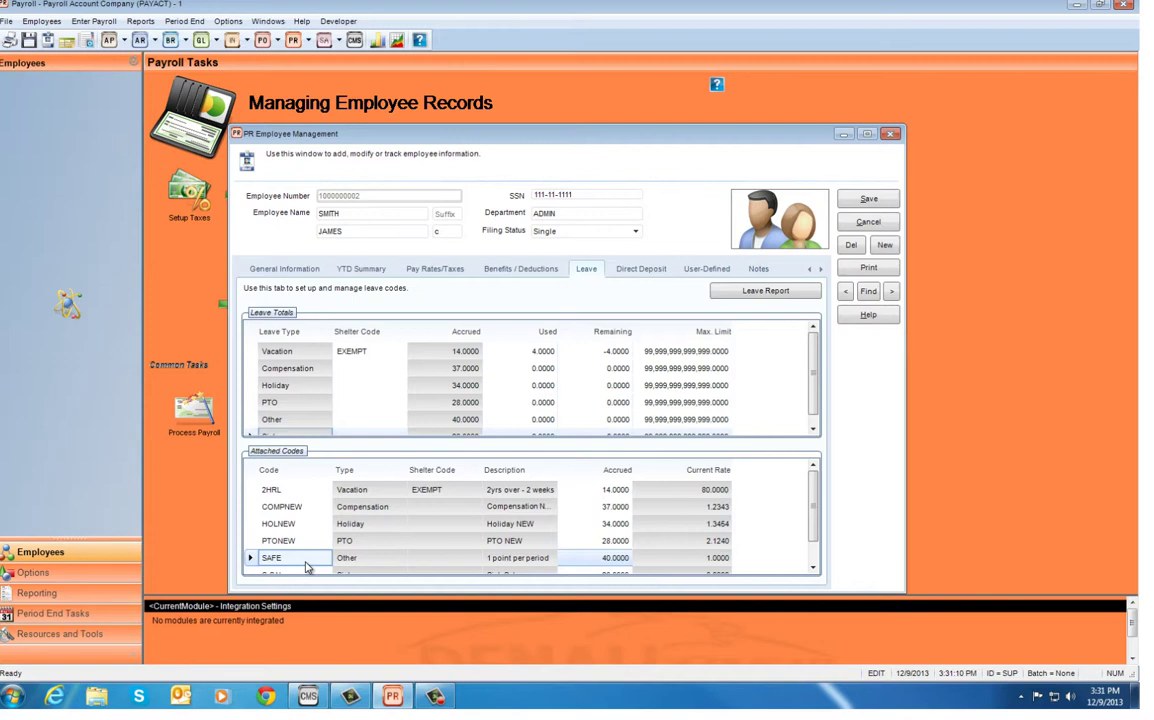
pyautogui.click(645, 268)
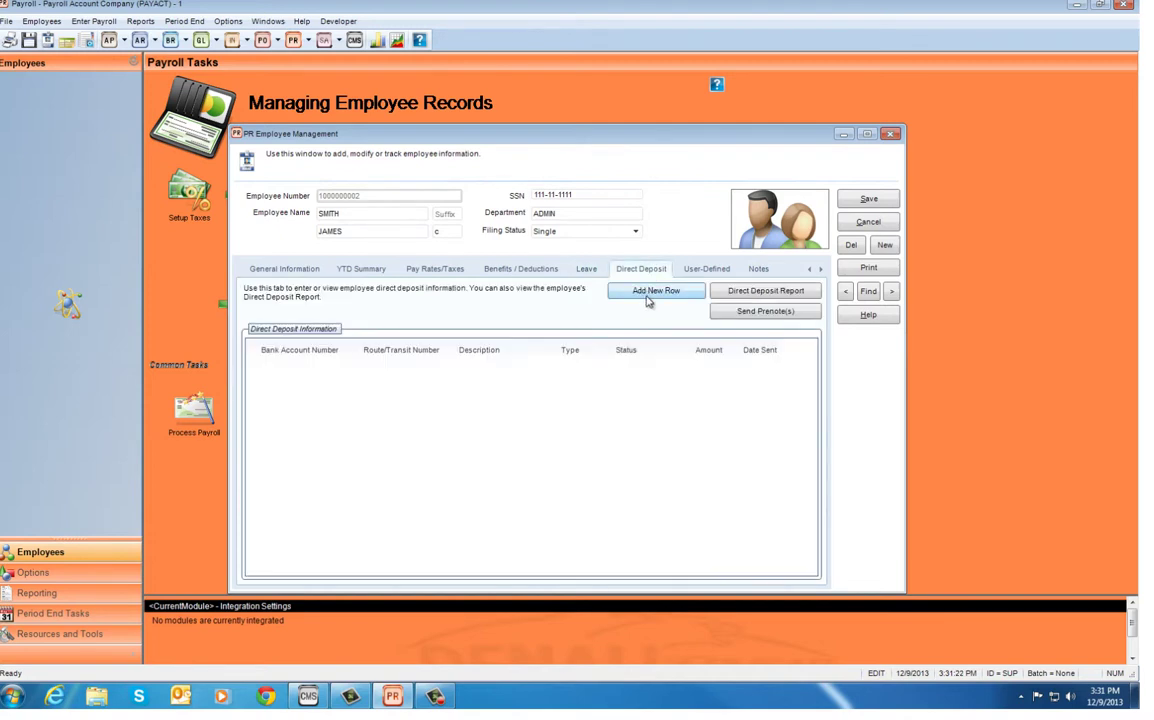
# Start a new direct deposit row, cancel it, and show the User-Defined fields.
pyautogui.click(647, 295)
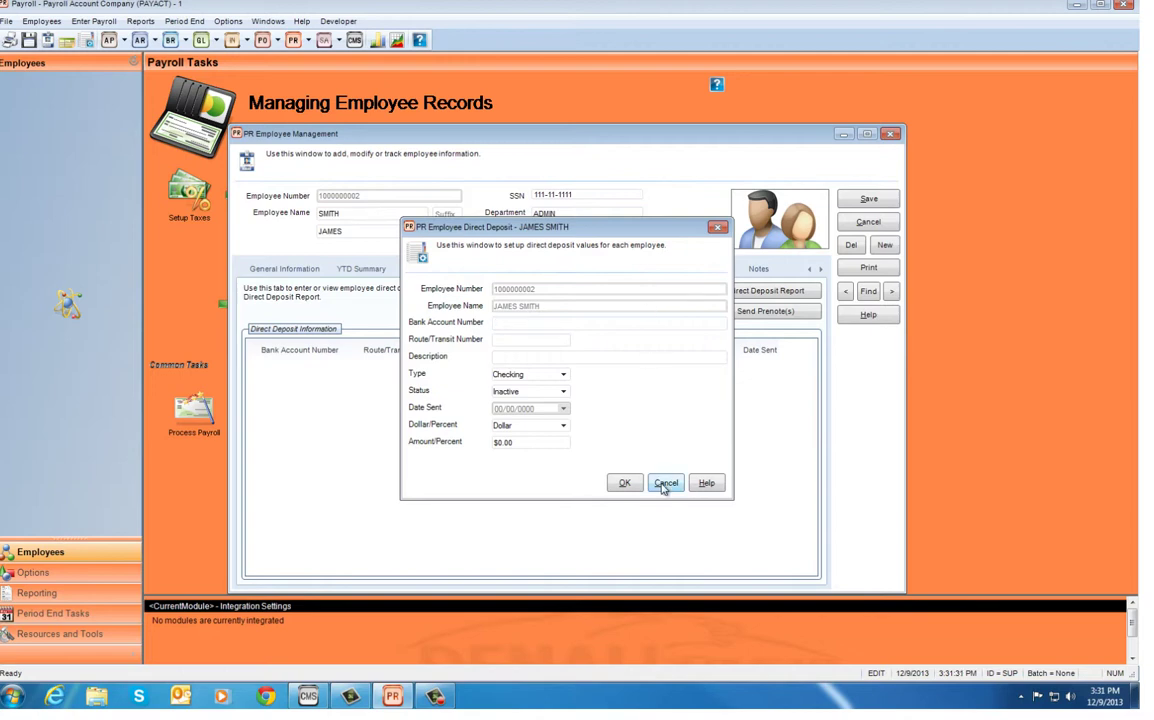
pyautogui.click(664, 484)
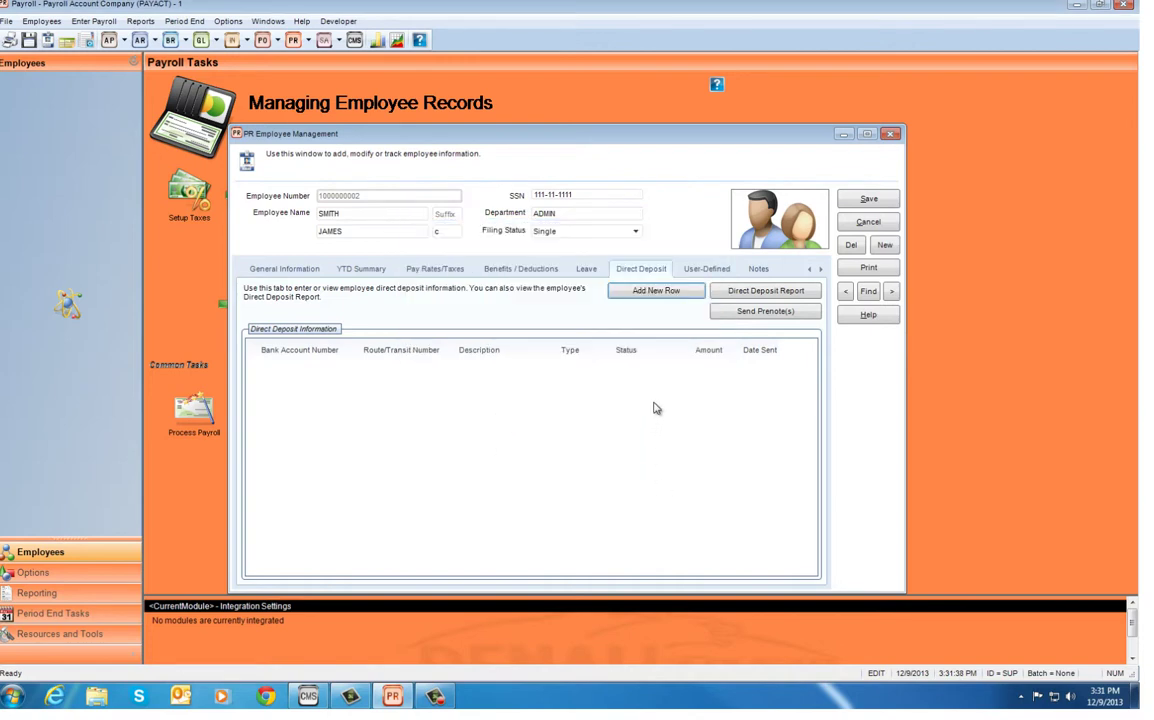
pyautogui.click(701, 272)
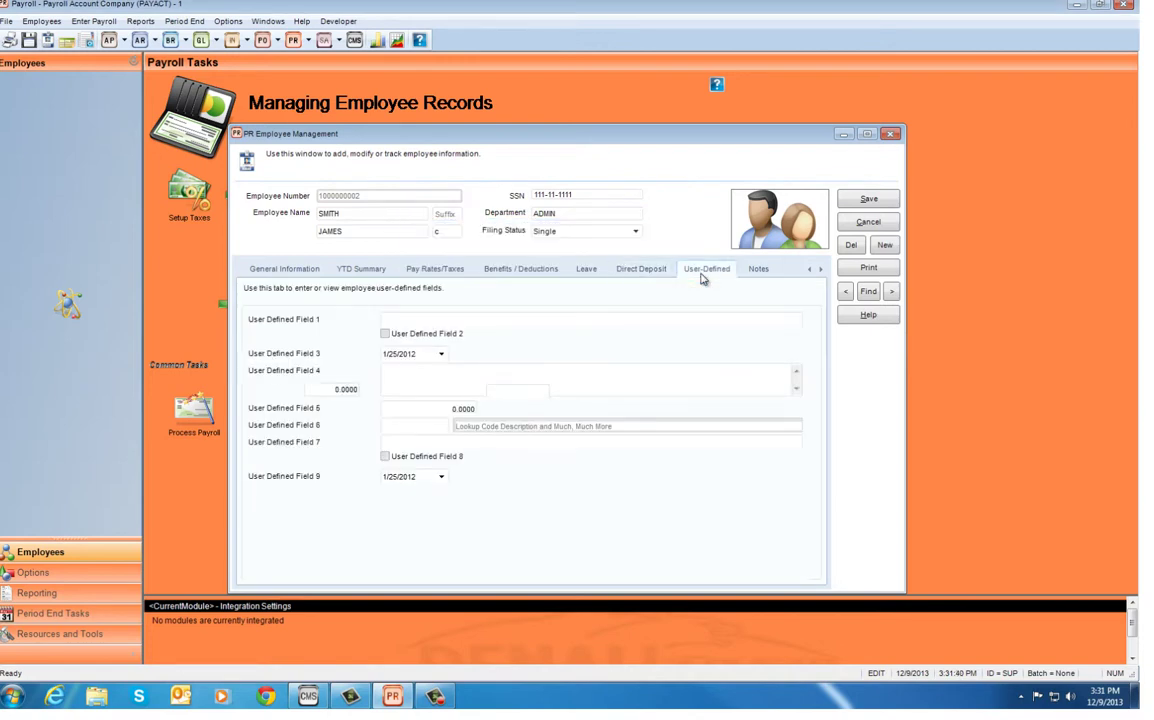
# Display the employee's Notes tab, which is empty.
pyautogui.click(757, 271)
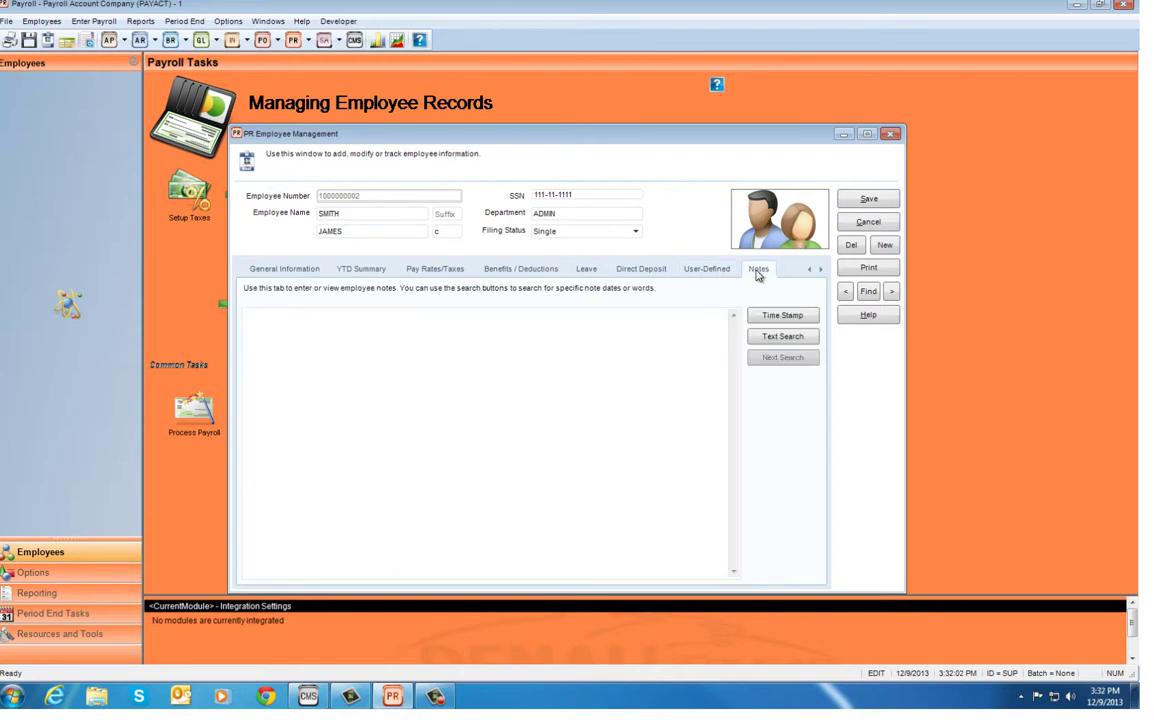
# Save the record, reload it through the Employee Number lookup, and view General Information.
pyautogui.click(875, 207)
pyautogui.click(339, 199)
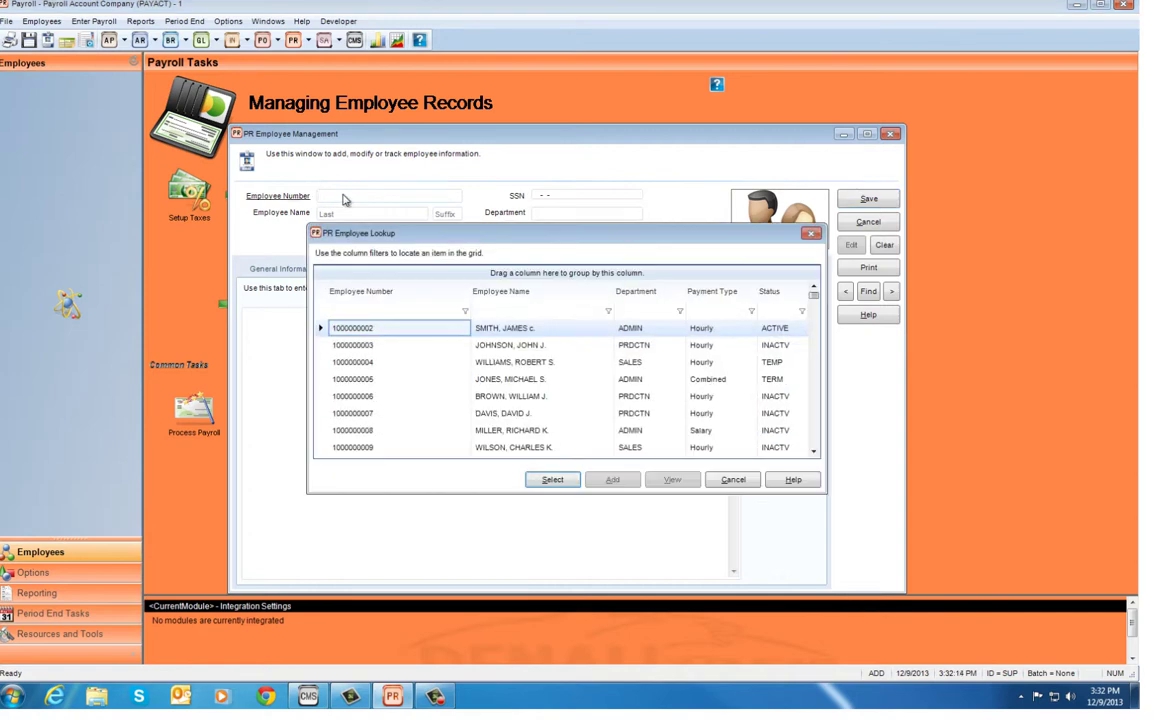
pyautogui.click(563, 480)
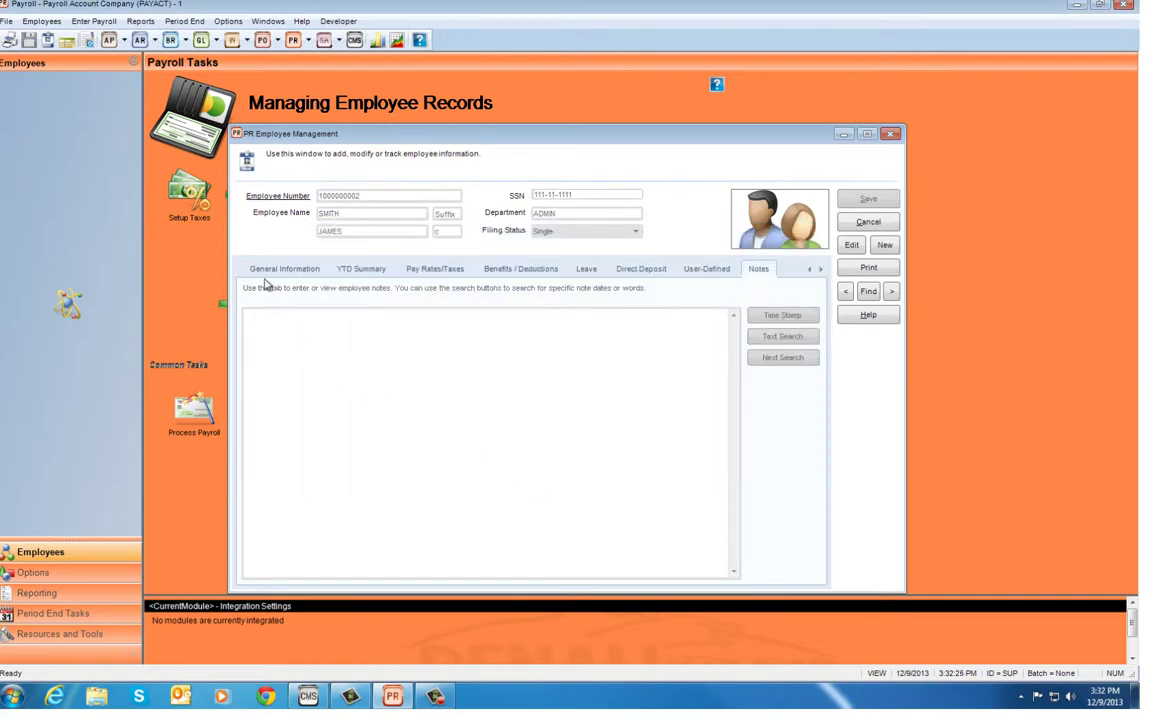
pyautogui.click(266, 271)
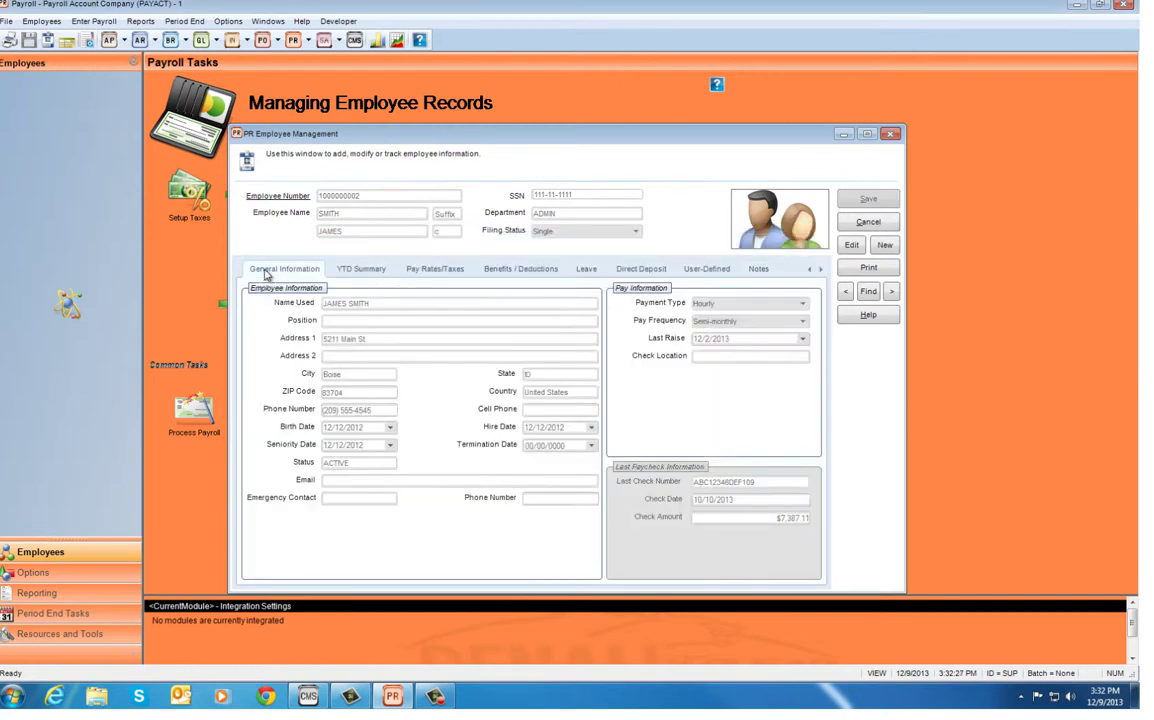